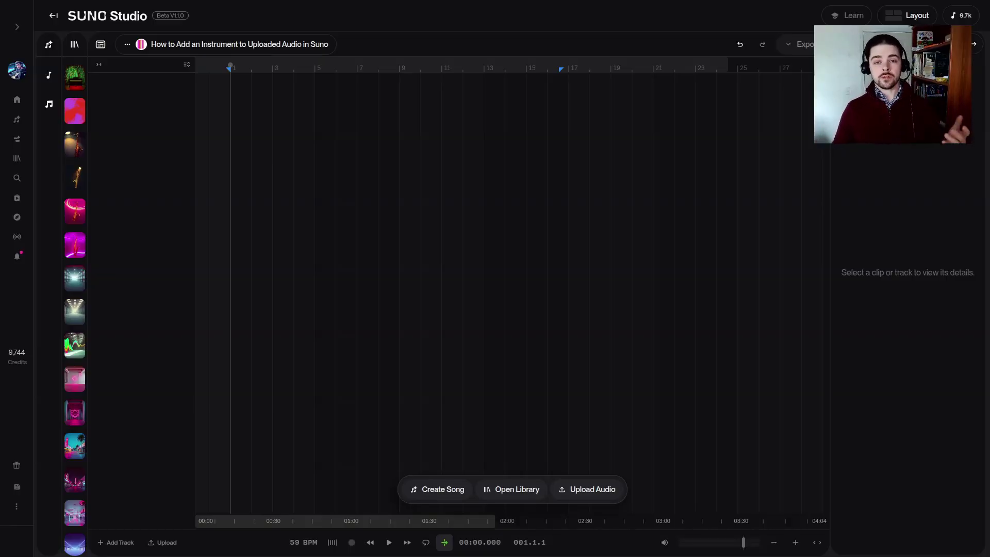
Upload alto sax.wav from the Music folder into the project.
left_click(170, 544)
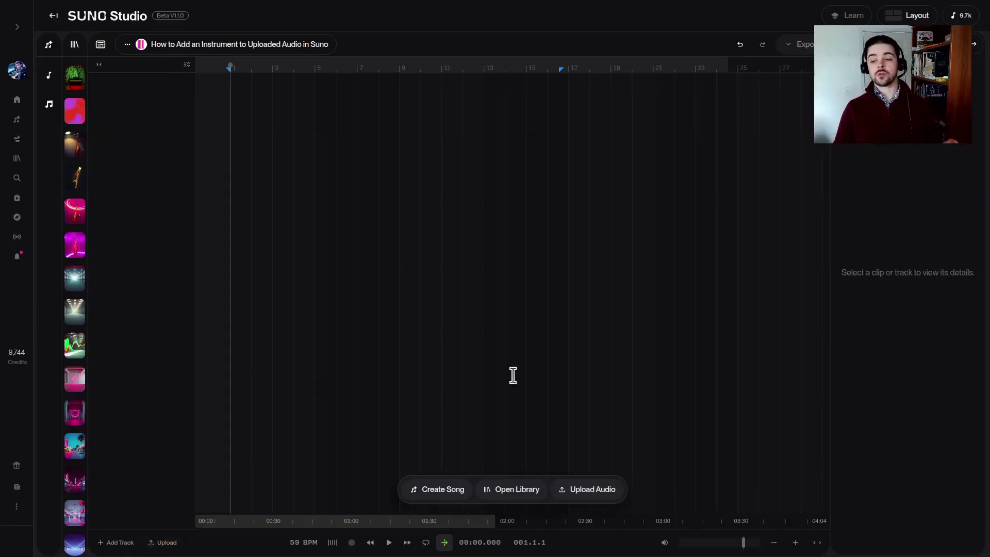
left_click(593, 498)
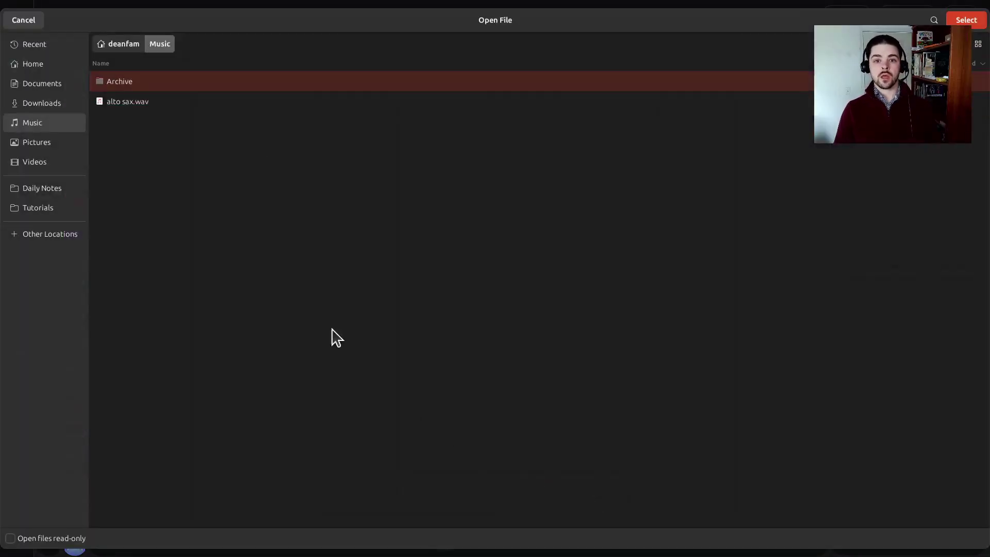
left_click(265, 102)
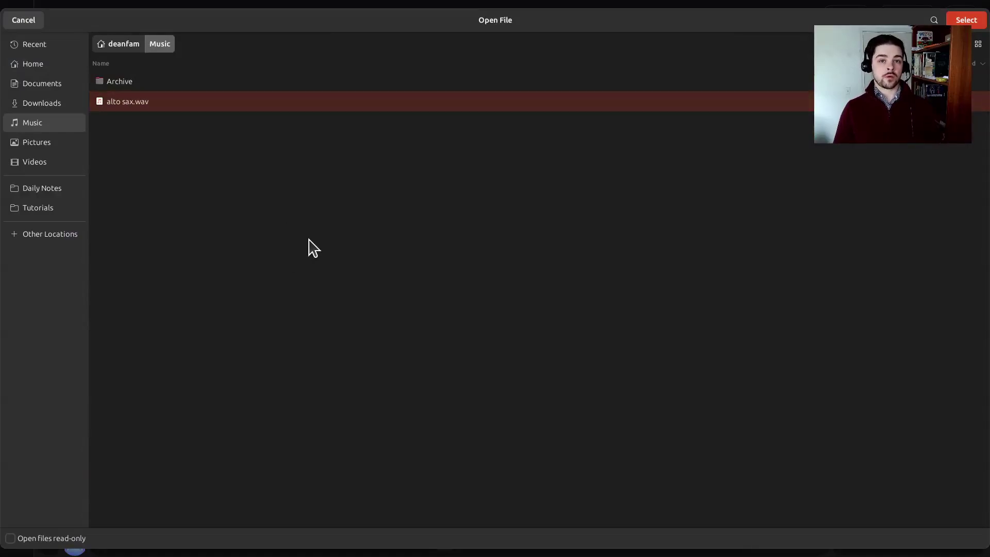
left_click(966, 19)
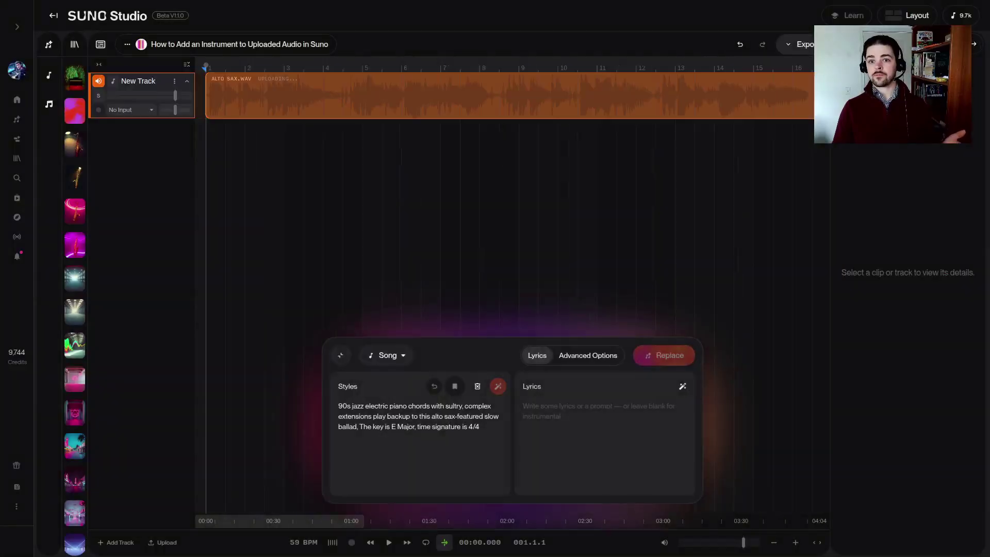
Collapse the Styles/Lyrics prompt panel and show the ALTO SAX.WAV clip's details in the Clip inspector.
left_click(340, 355)
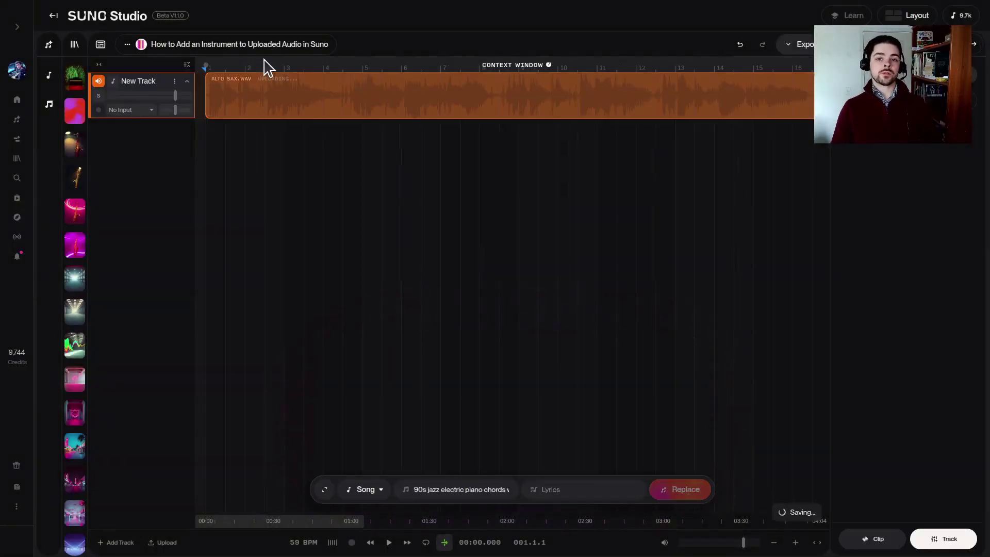
left_click(134, 85)
left_click(312, 80)
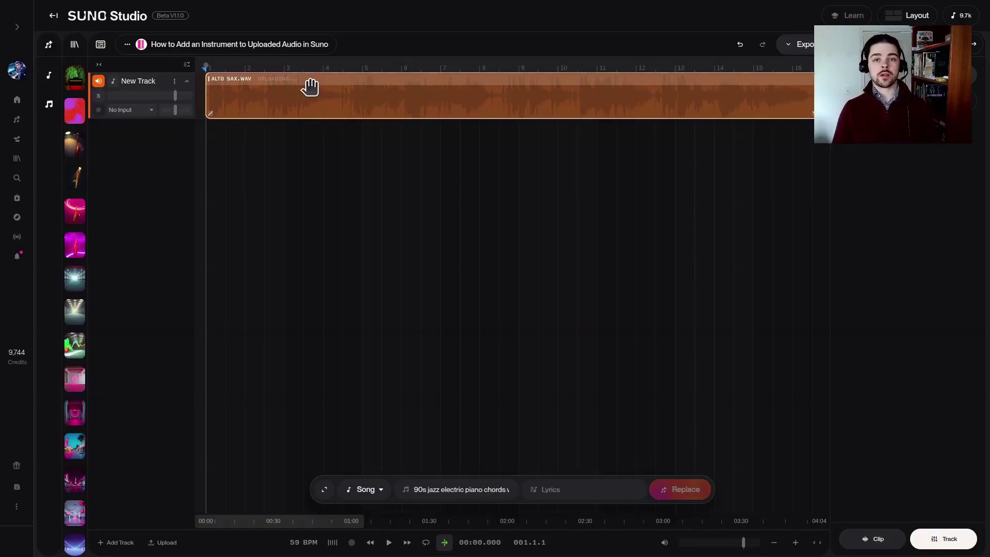
left_click(458, 210)
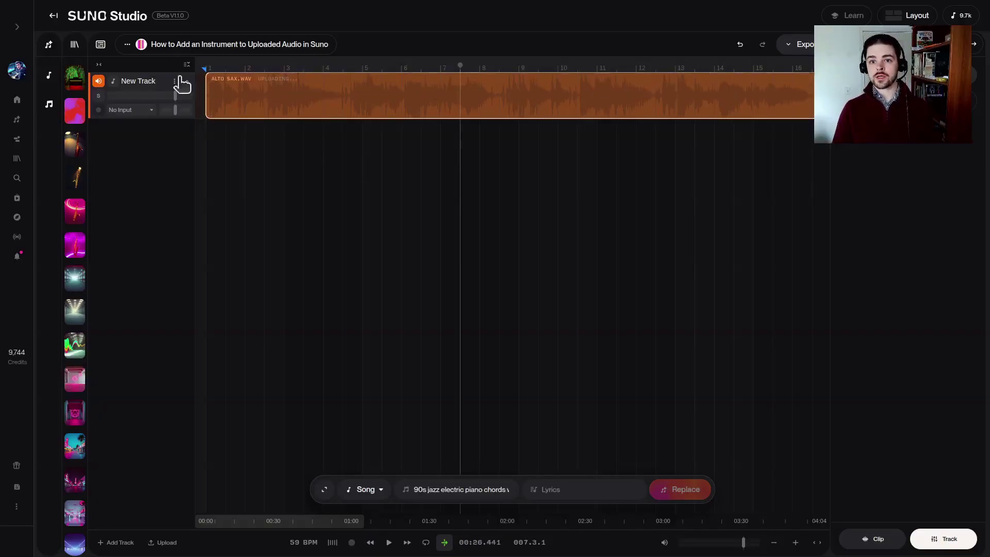
left_click(308, 79)
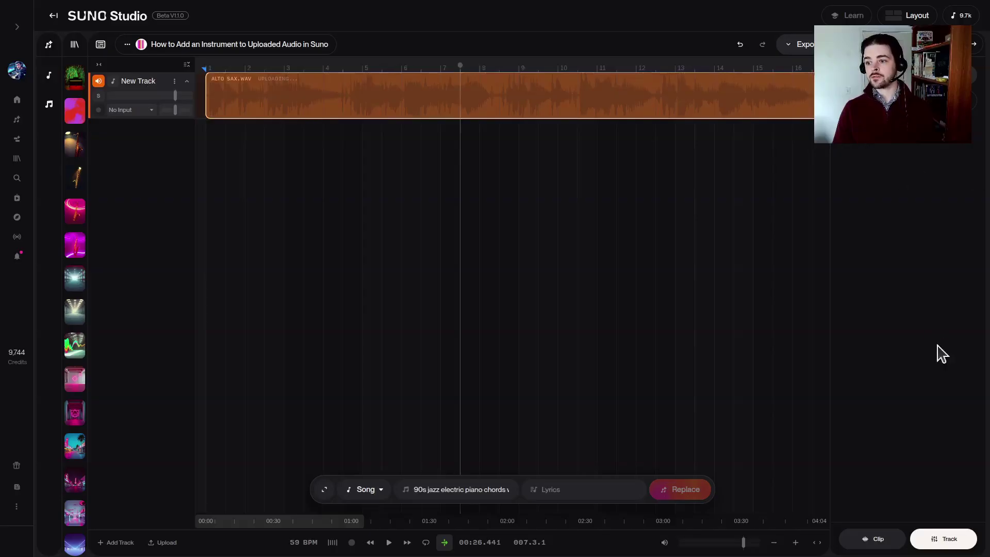
left_click(550, 330)
left_click(679, 79)
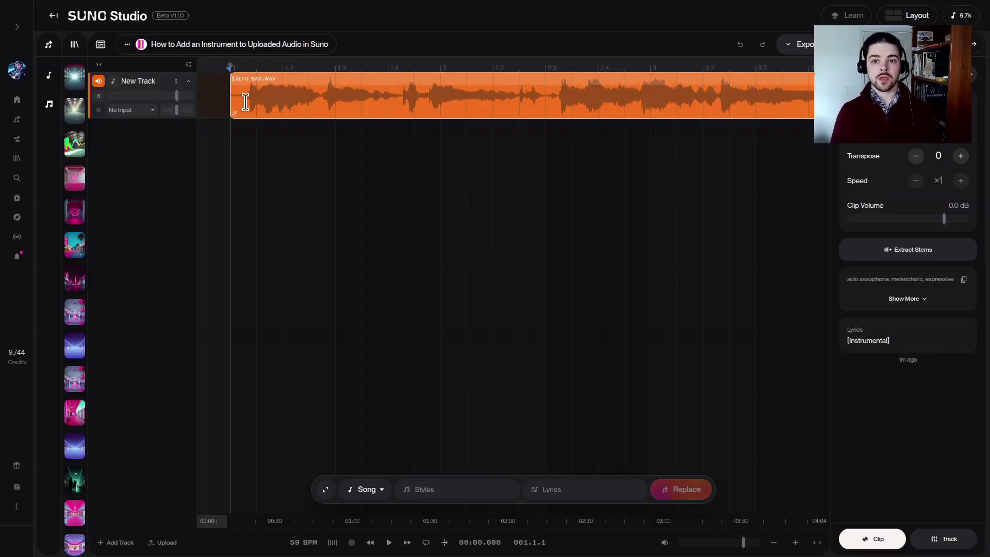
Move the ALTO SAX.WAV clip left so it starts exactly at 00:00, bar 1.
left_click(279, 227)
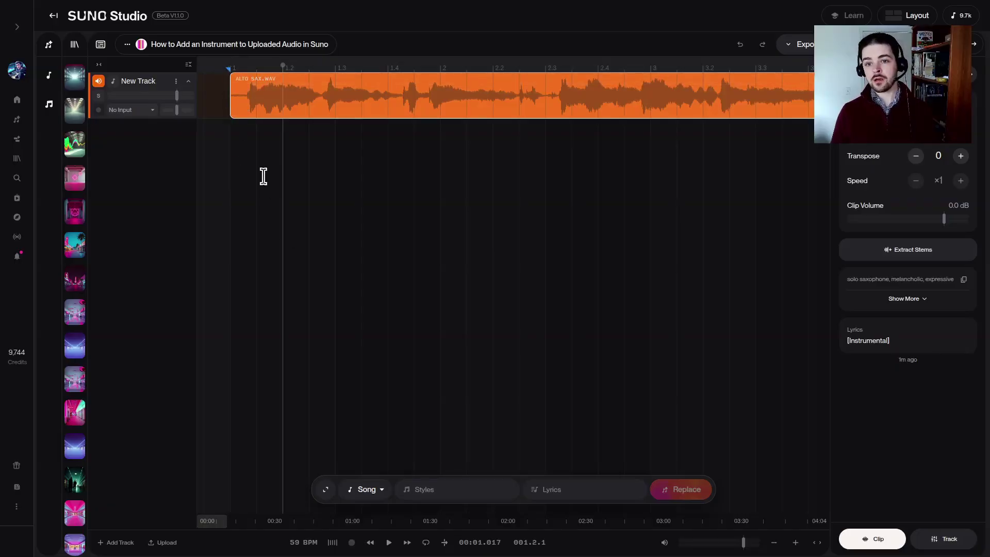
scroll(240, 165, "up", 2)
scroll(237, 160, "up", 2)
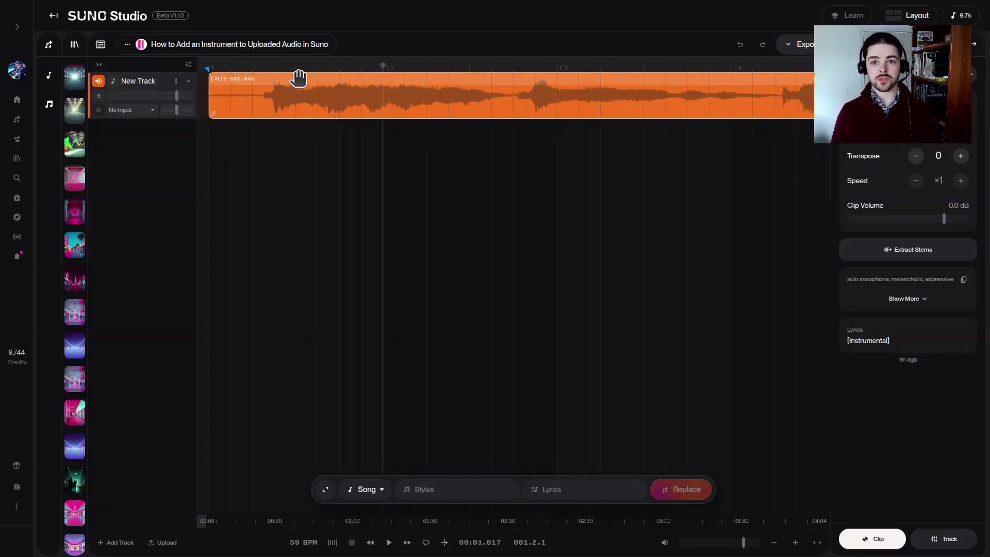
left_click_drag(302, 78, 226, 77)
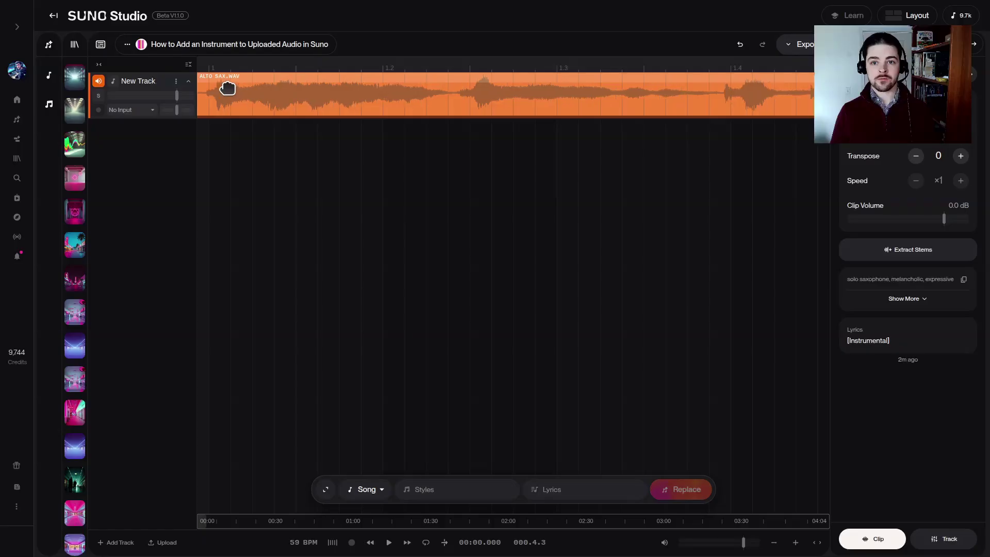
left_click(208, 122)
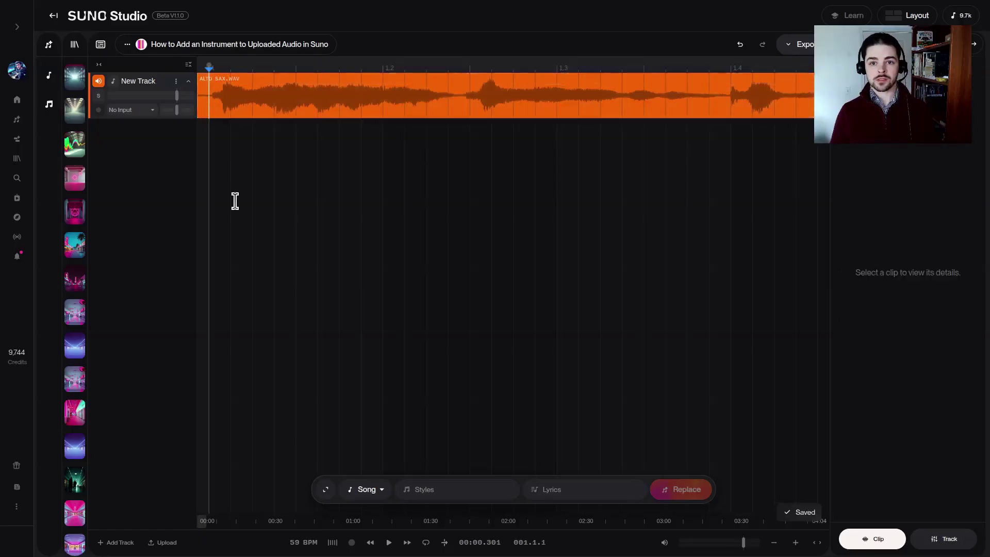
scroll(211, 165, "down", 3)
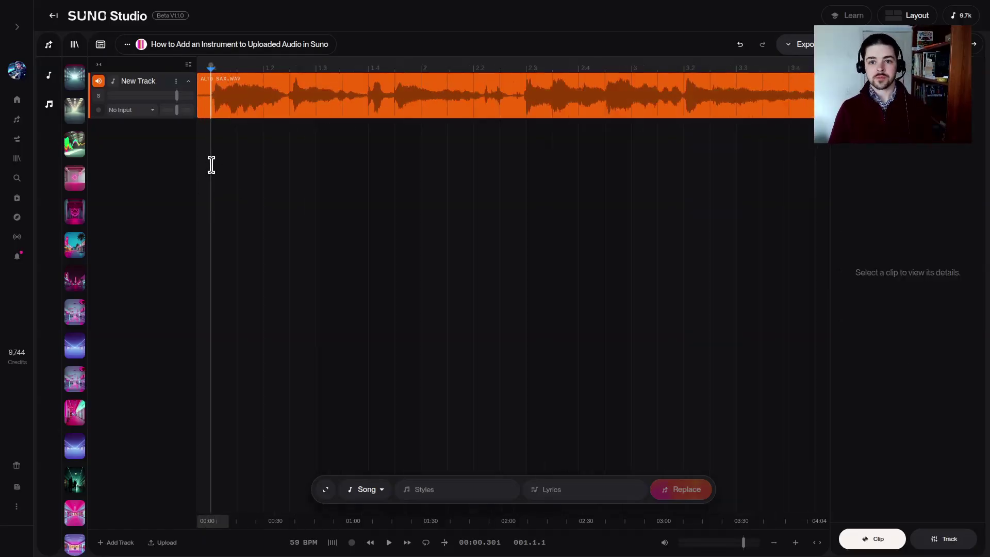
left_click_drag(217, 522, 181, 519)
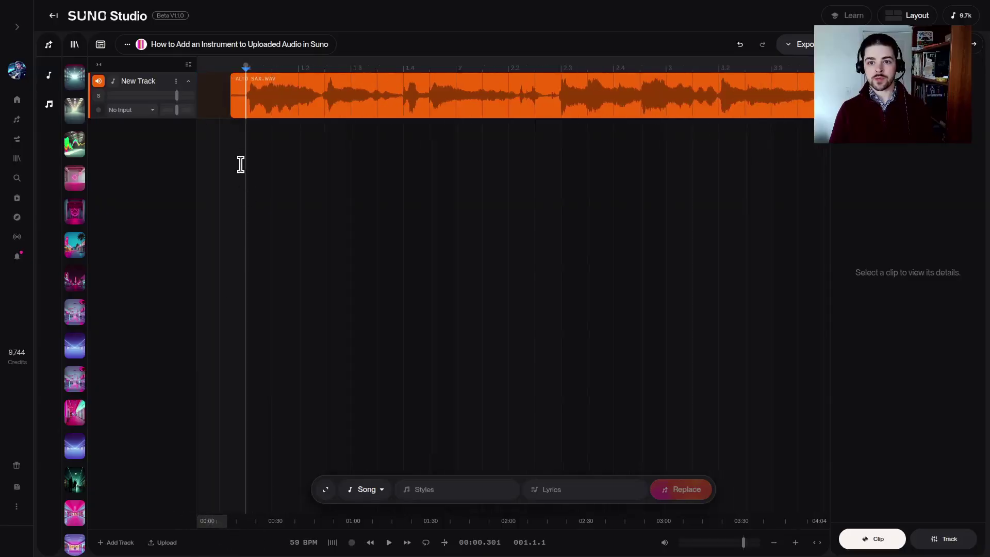
left_click_drag(247, 110, 230, 115)
left_click(256, 85)
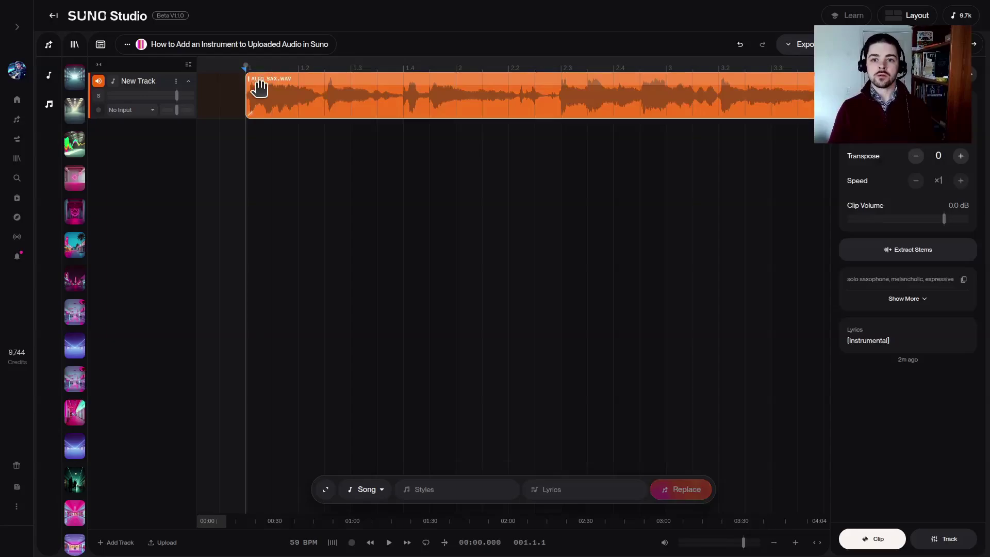
left_click(243, 106)
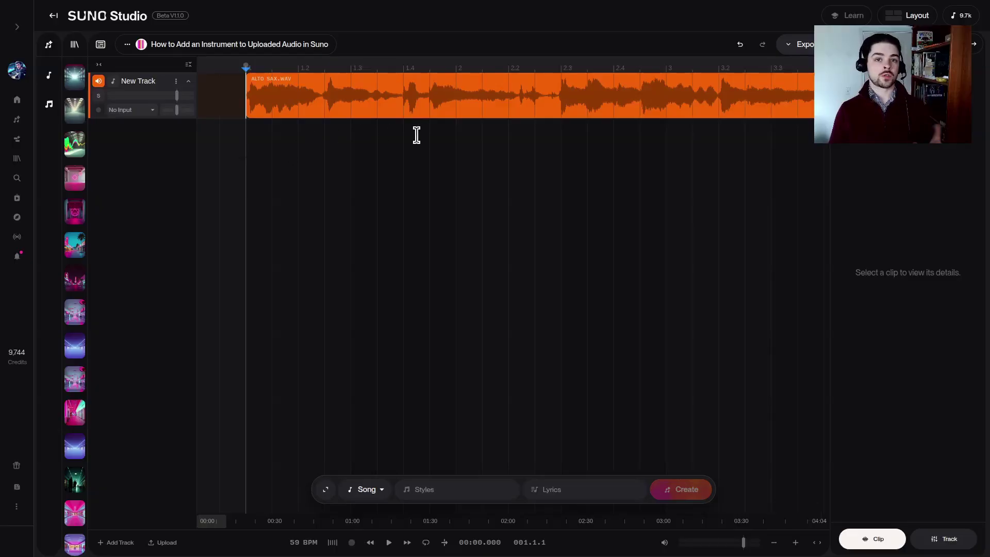
scroll(484, 281, "down", 5)
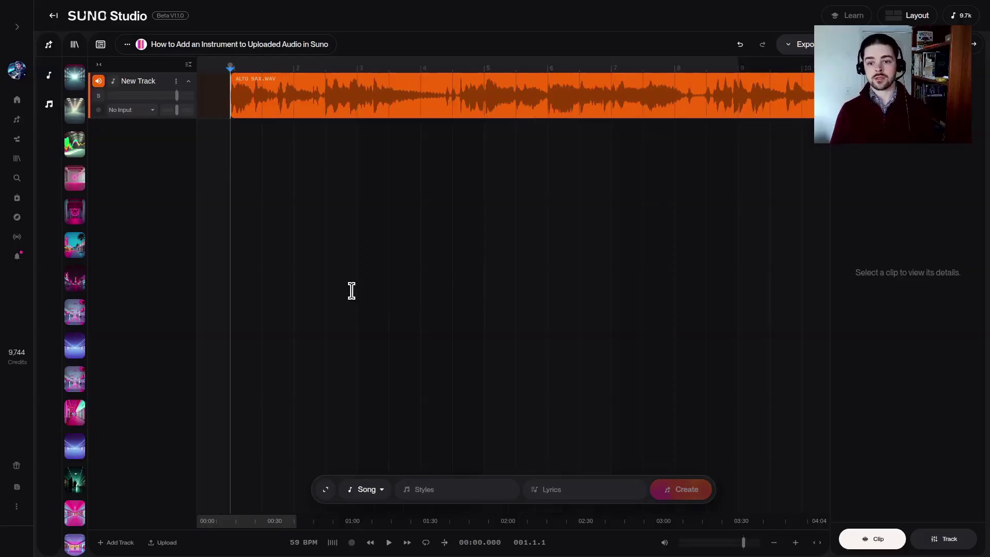
scroll(356, 294, "down", 3)
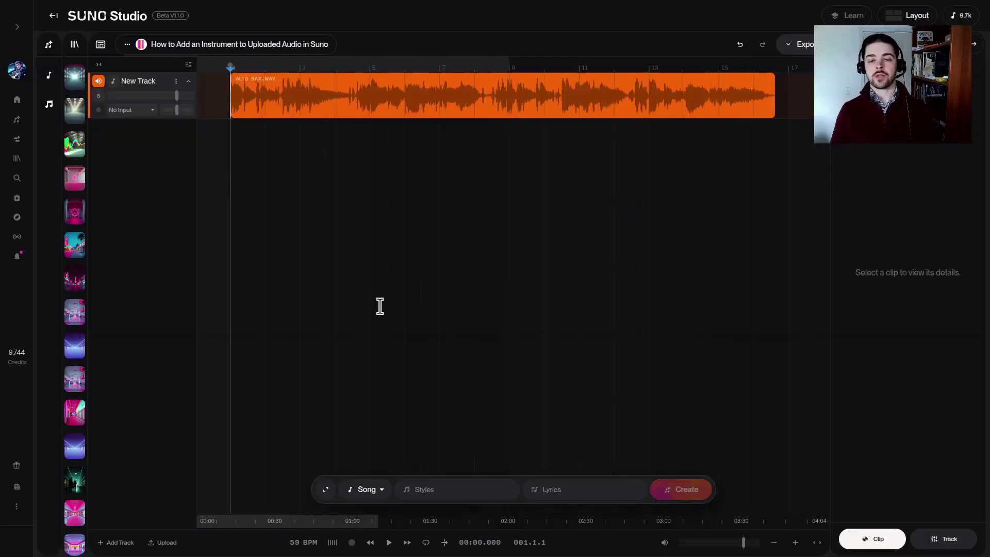
left_click(390, 542)
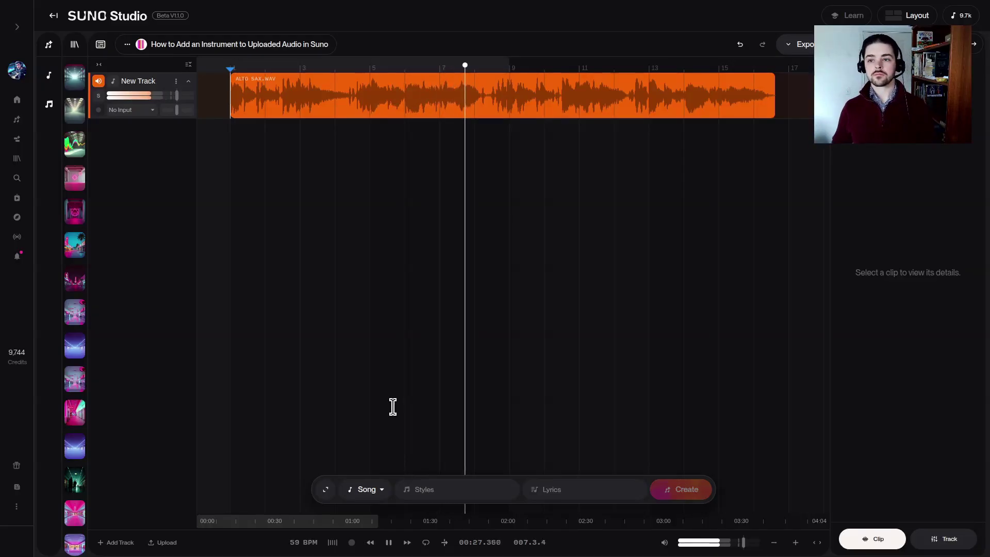
left_click(389, 542)
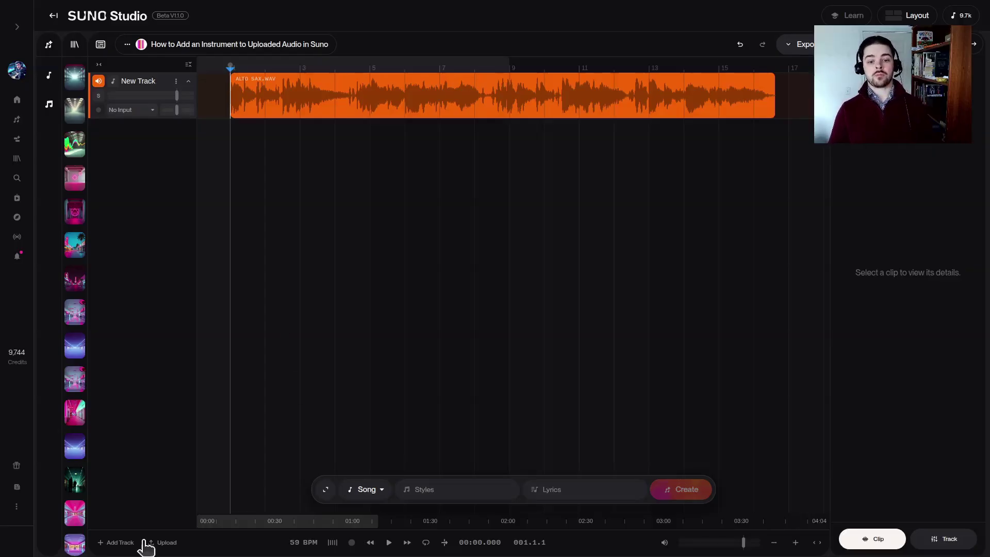
Add a second empty track and select a range on it from the sax clip's end back to its start.
left_click(121, 542)
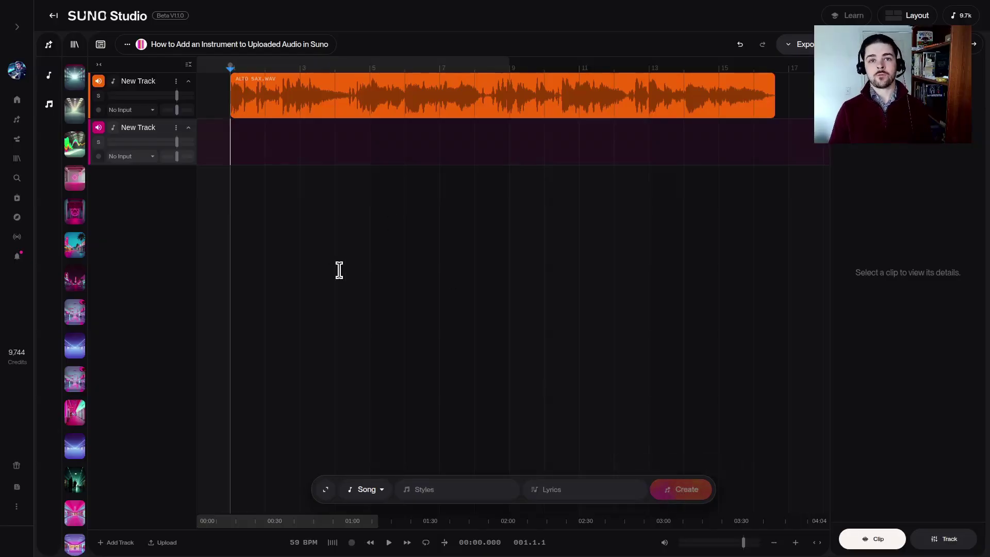
left_click_drag(396, 141, 366, 150)
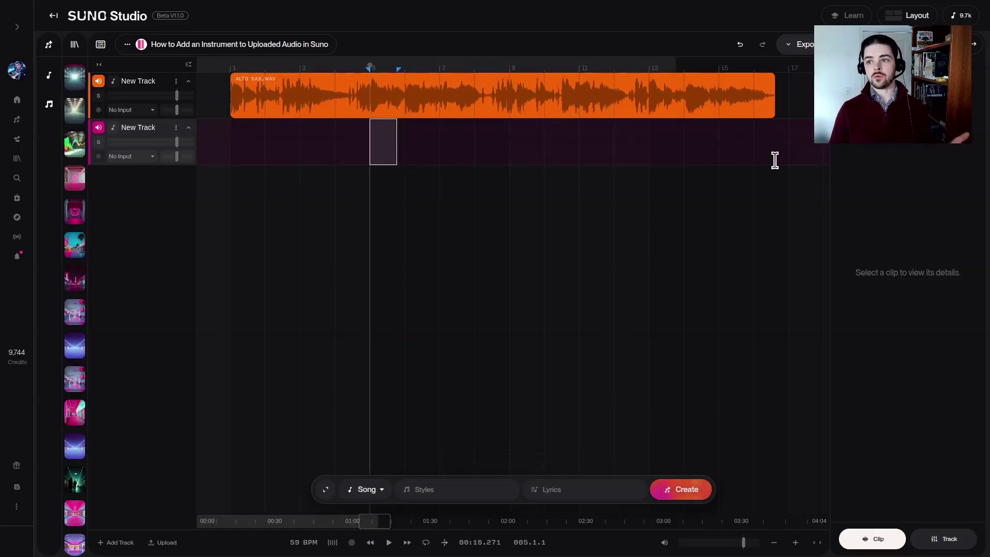
left_click_drag(774, 144, 232, 144)
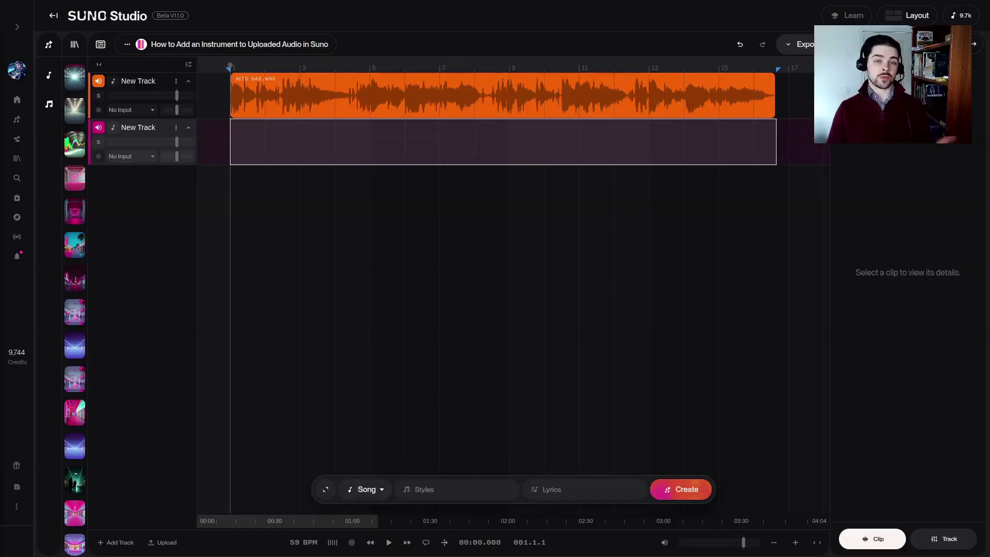
Set the second track to Keyboard and paste the 90s jazz electric piano style prompt (E Major, 4/4).
left_click(382, 494)
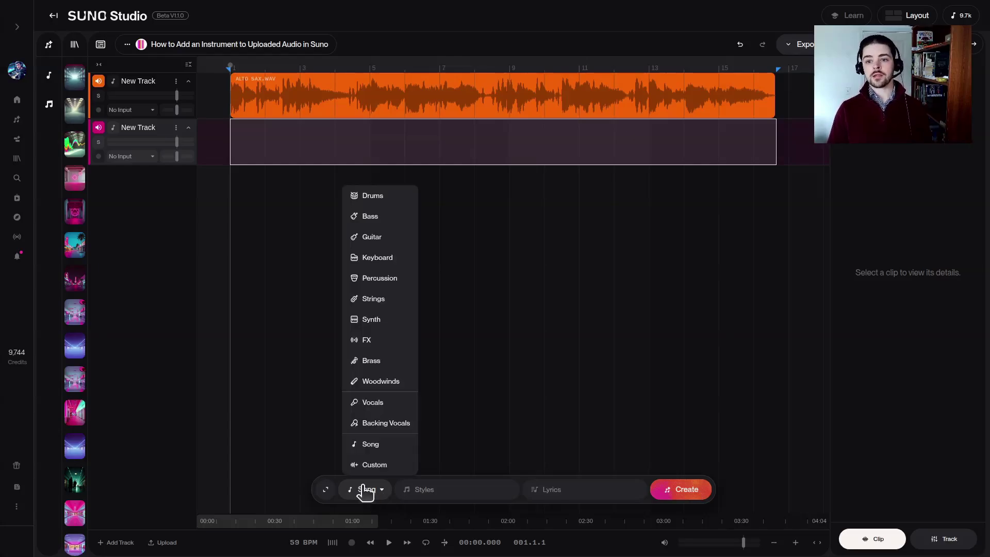
left_click(392, 268)
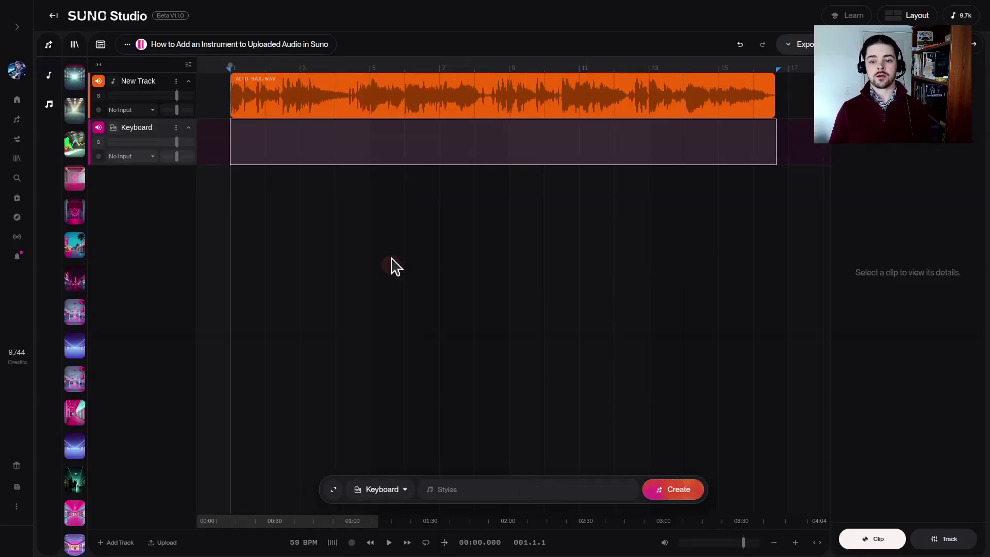
left_click(334, 492)
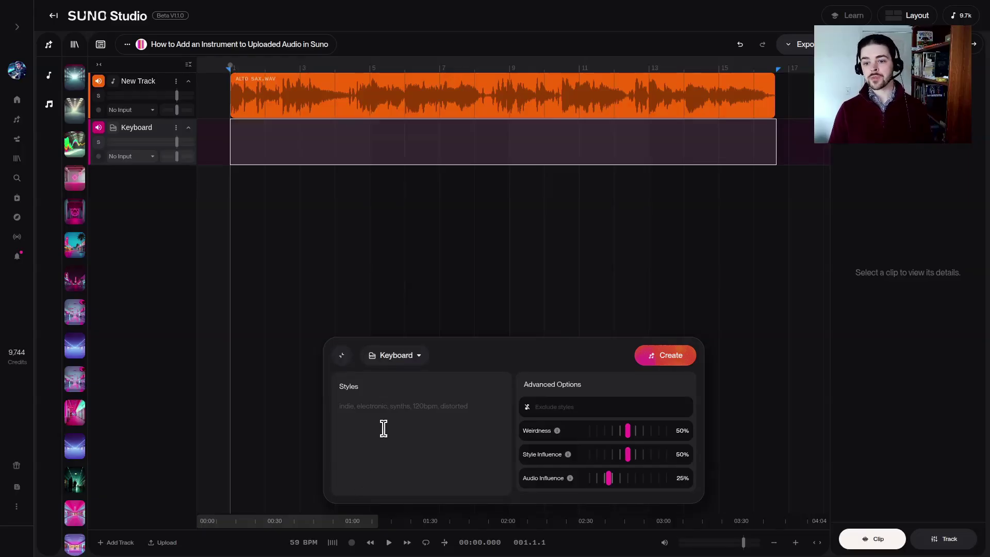
type("90s jazz electric piano chords with sultry, complex extensions play backup to this alto sax-featured slow ballad, The key is E Major, time signature is 4/4")
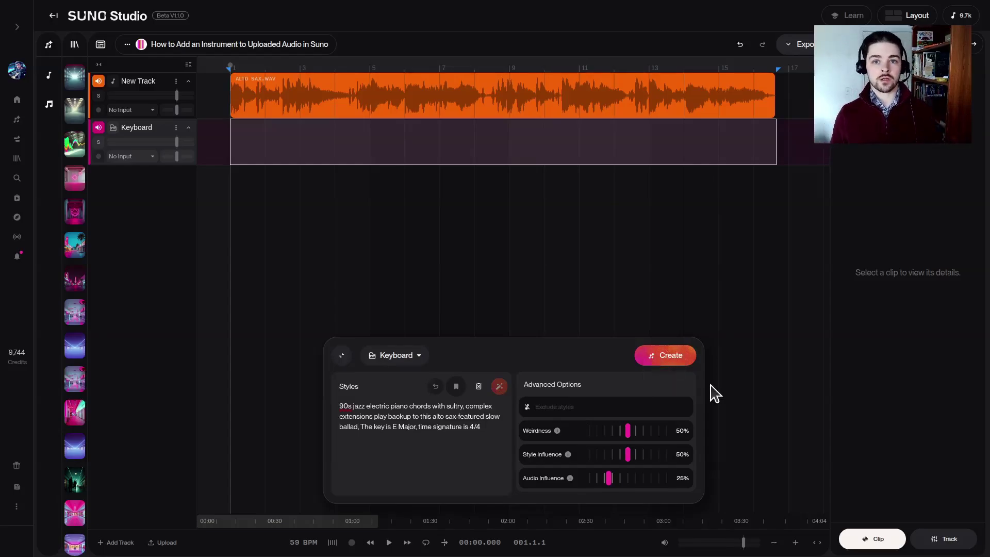
Generate the Keyboard accompaniment clip spanning the alto sax clip's length.
left_click(657, 355)
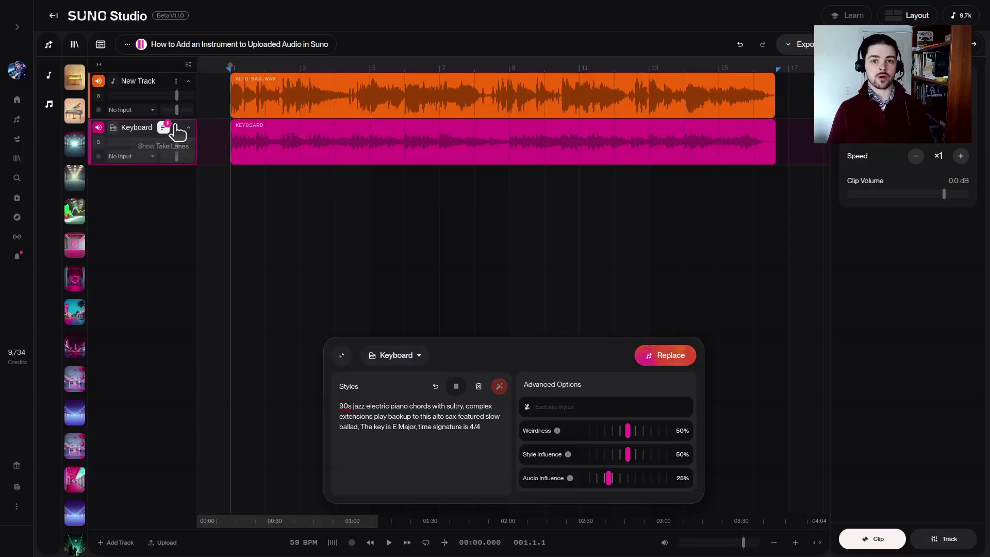
Show the Keyboard track's take lanes and make Version 1 the active take.
left_click(176, 128)
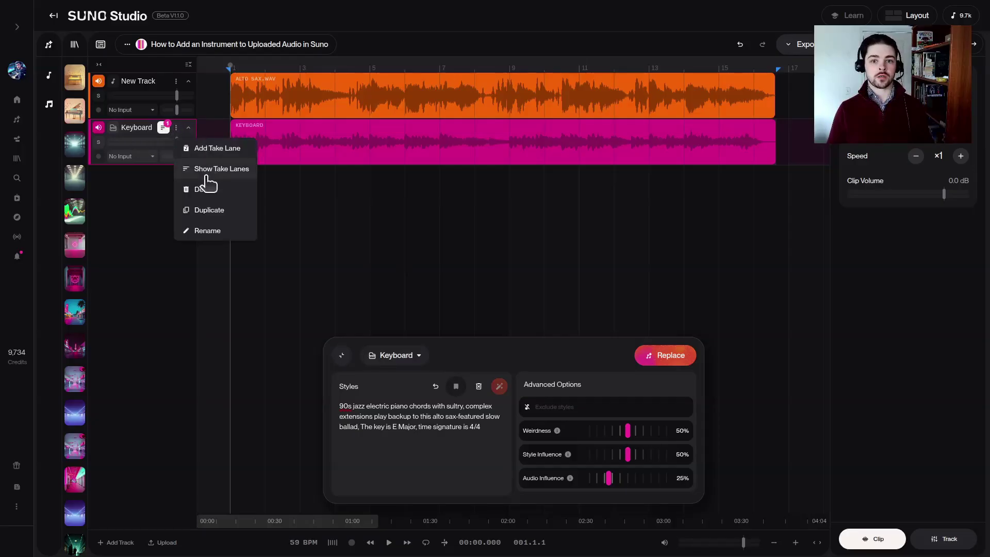
left_click(213, 169)
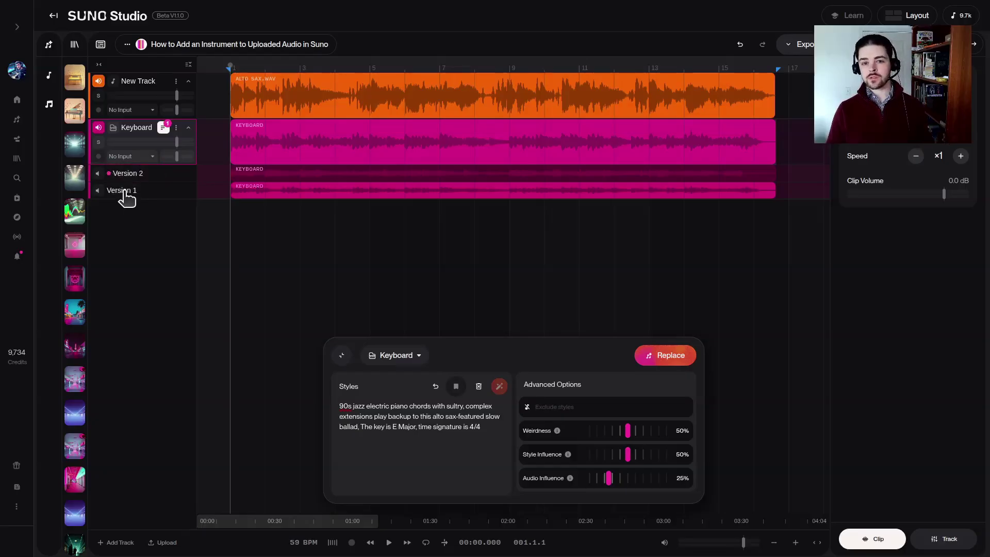
mouse_move(264, 194)
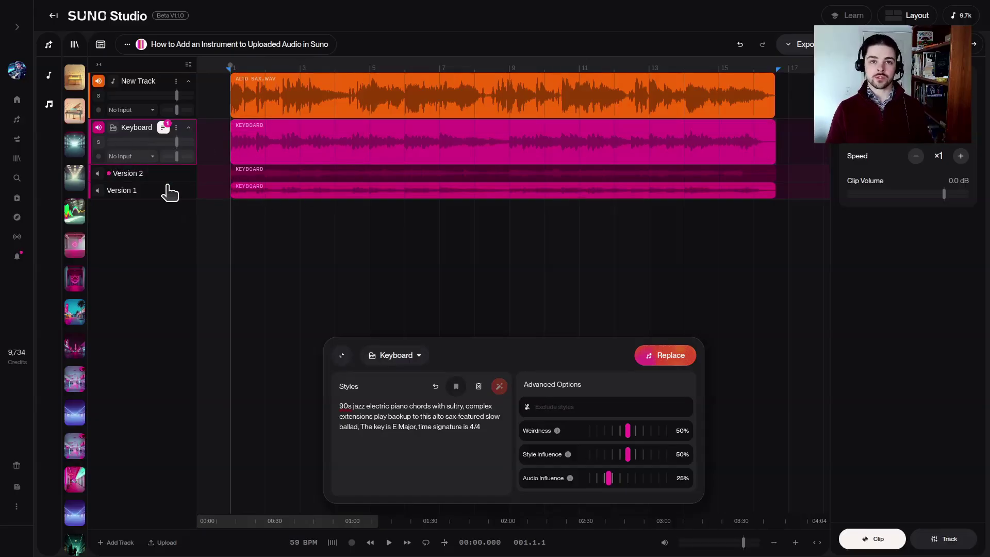
left_click(101, 192)
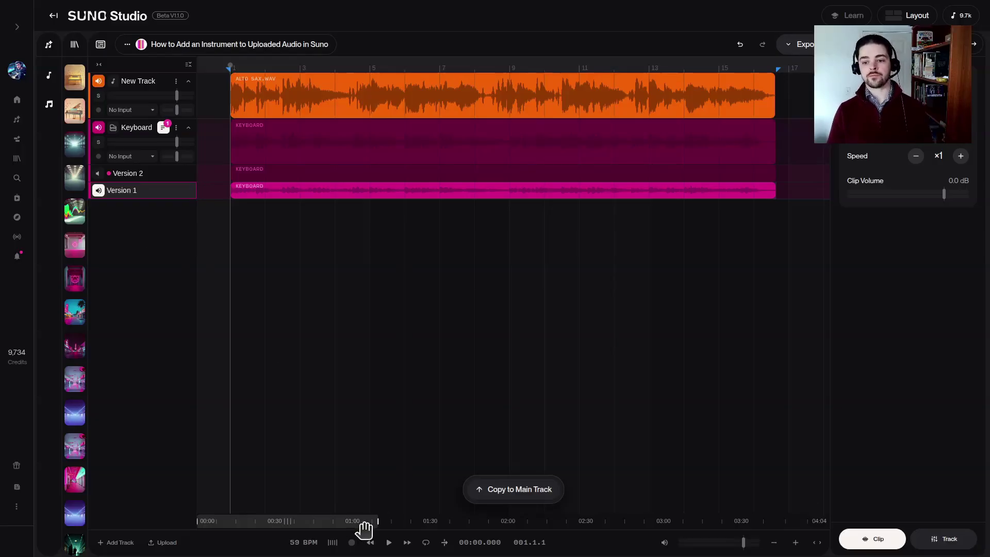
left_click(388, 541)
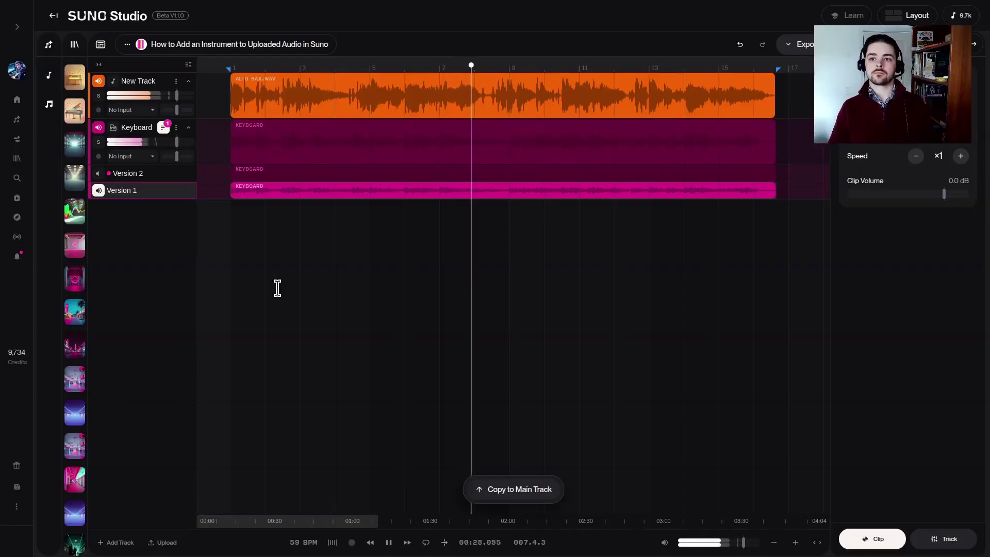
left_click(388, 543)
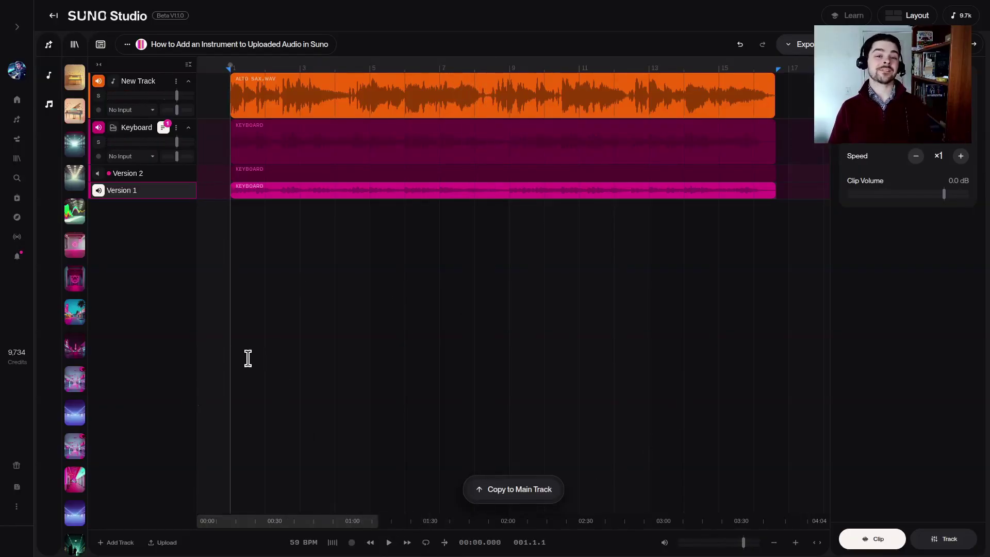
Make Version 2 the active Keyboard take, play it with the alto sax, then pause.
left_click(99, 174)
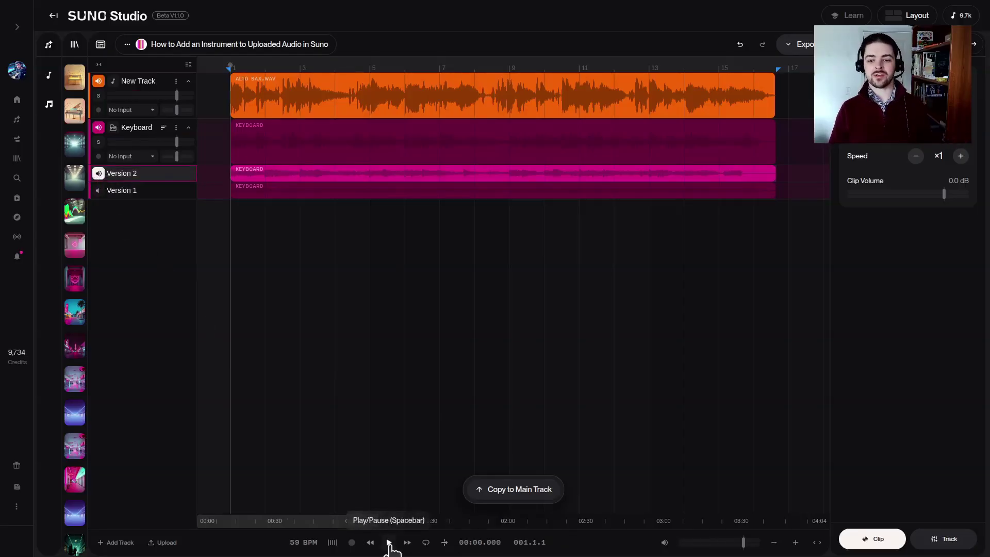
left_click(389, 542)
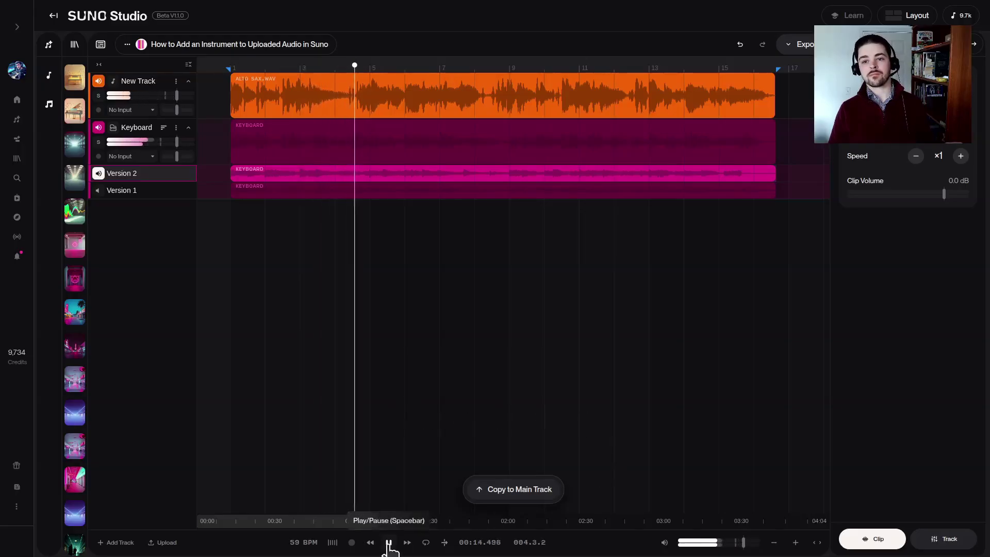
left_click(388, 546)
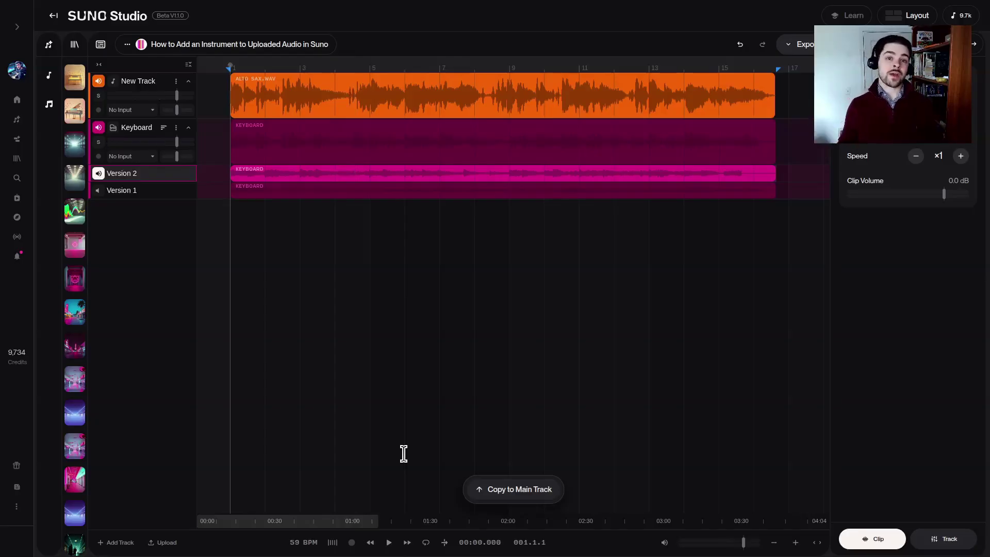